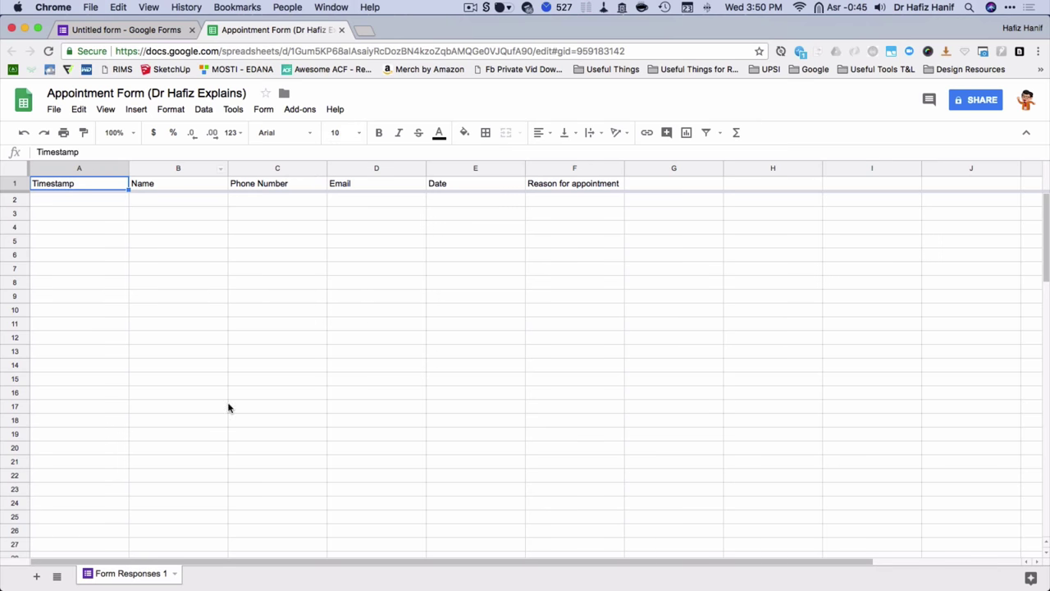
Return to the untitled form and rename its file as Appointment Form.
left_click(126, 32)
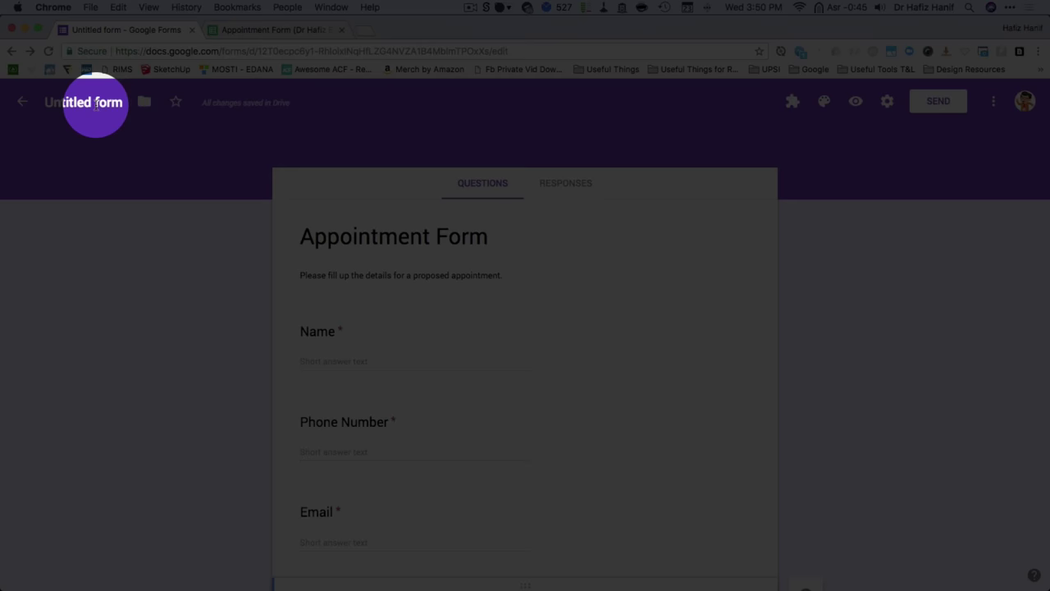
left_click(128, 109)
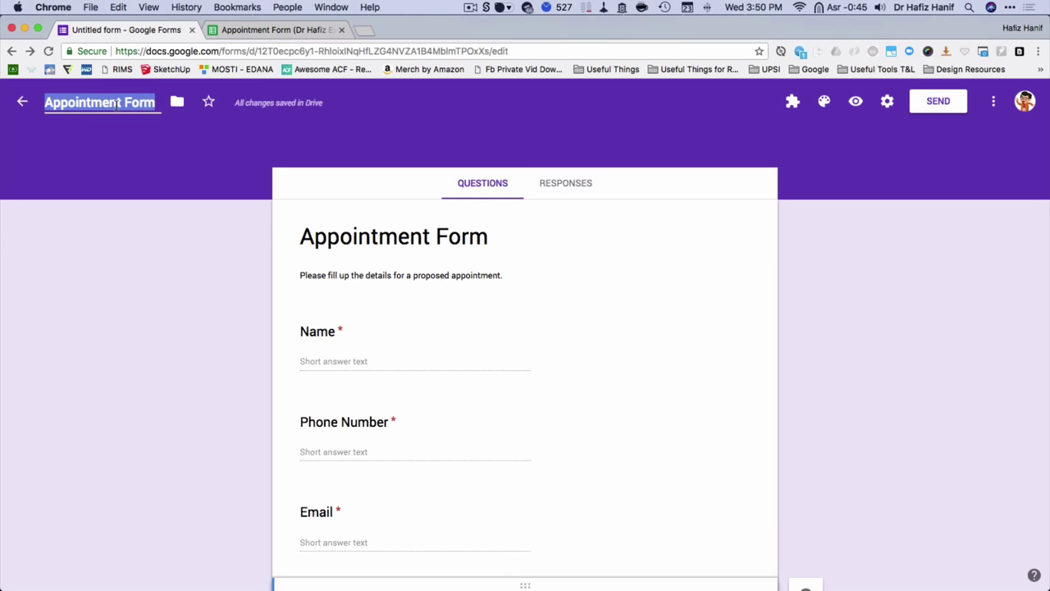
left_click(173, 177)
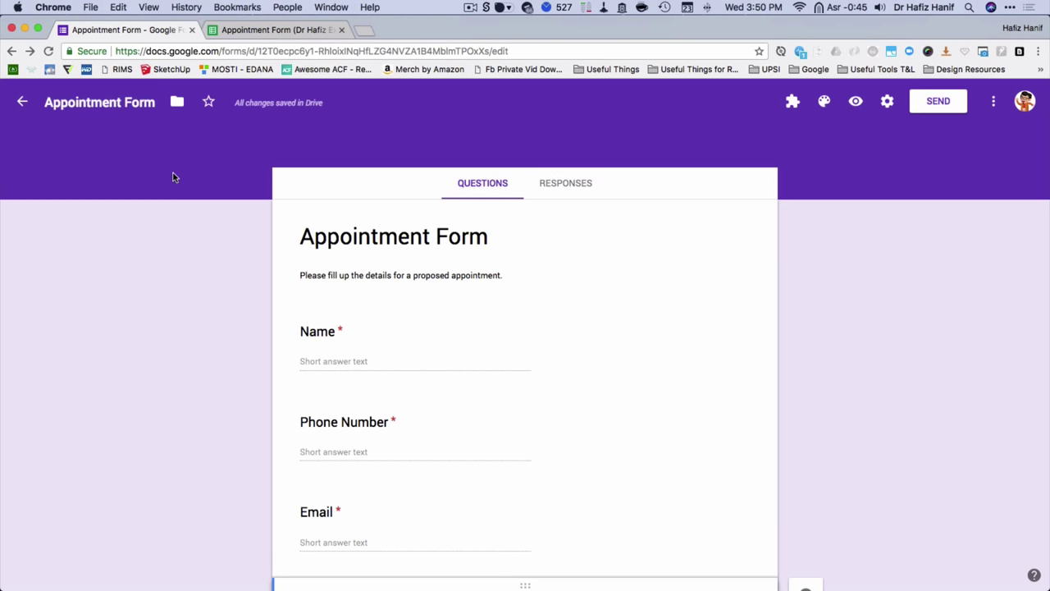
Copy the full shareable link of the Appointment Form from its sending options, leaving the URL unshortened.
left_click(933, 102)
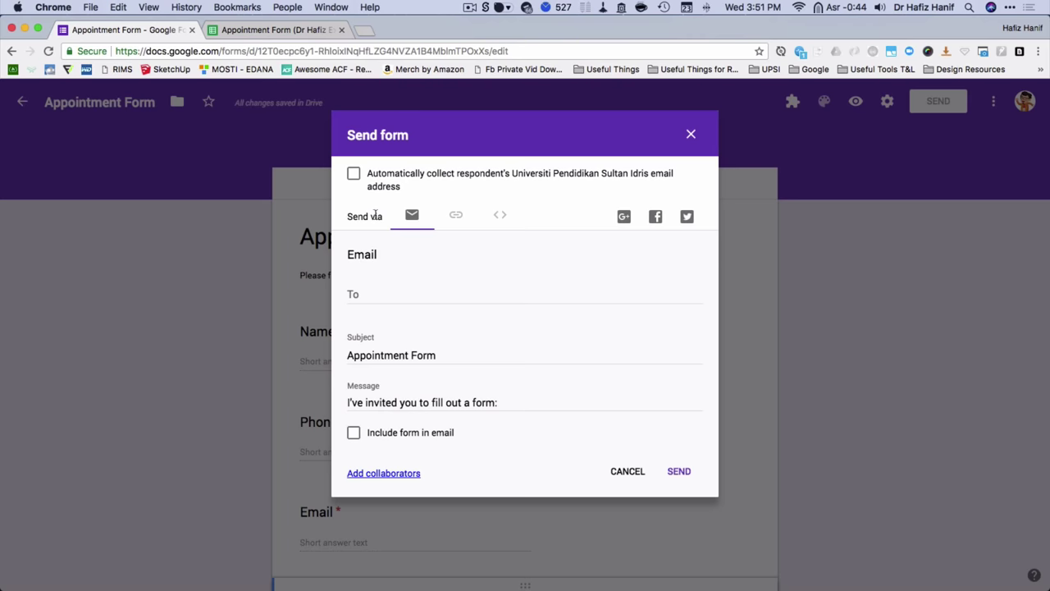
left_click(455, 217)
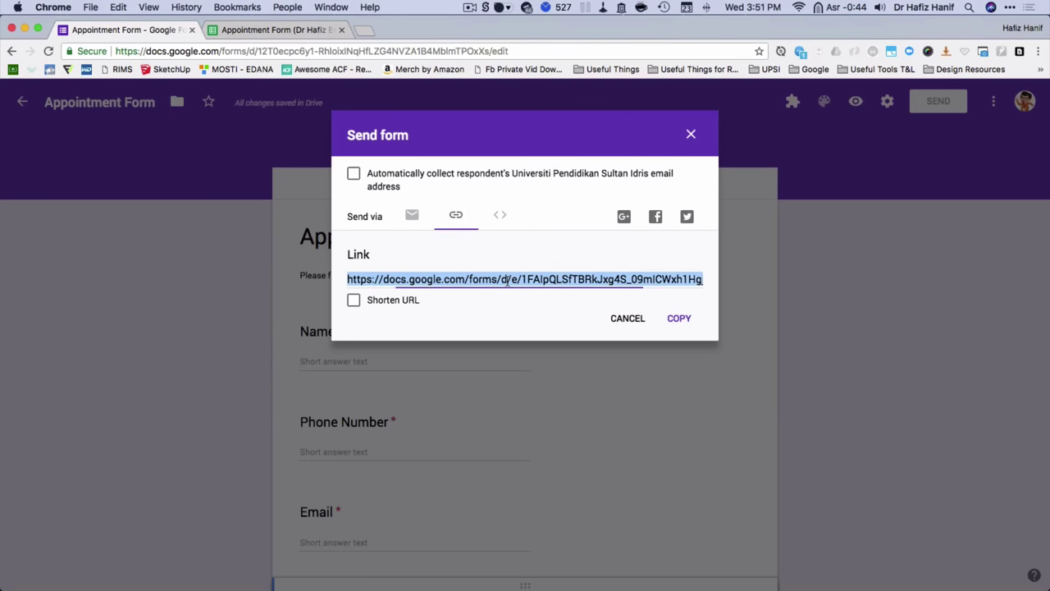
left_click(507, 279)
left_click(679, 319)
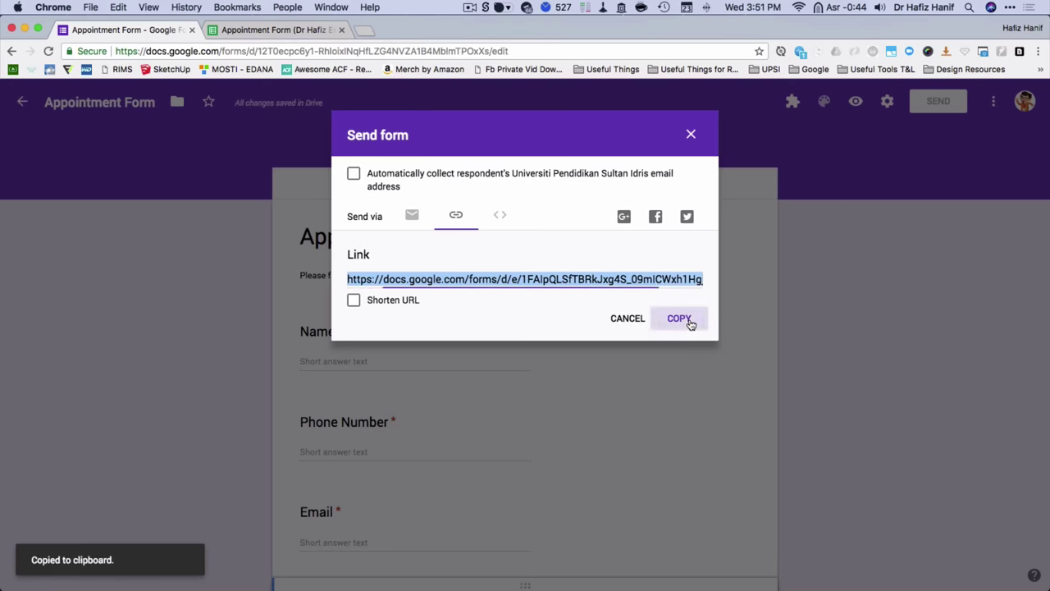
left_click(692, 135)
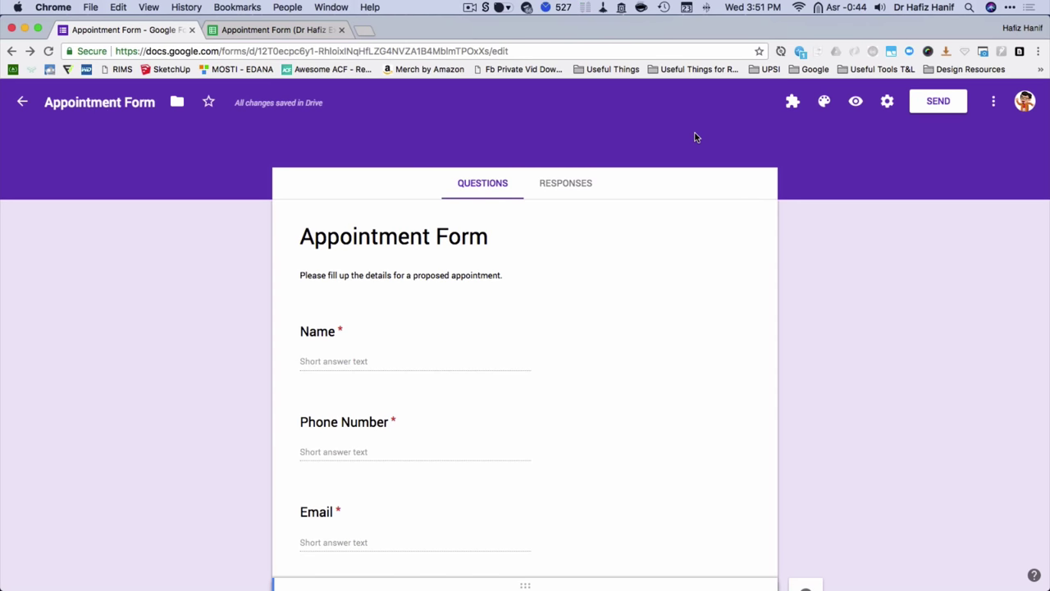
Search the web for "qr code generator" in a new browser tab.
left_click(363, 30)
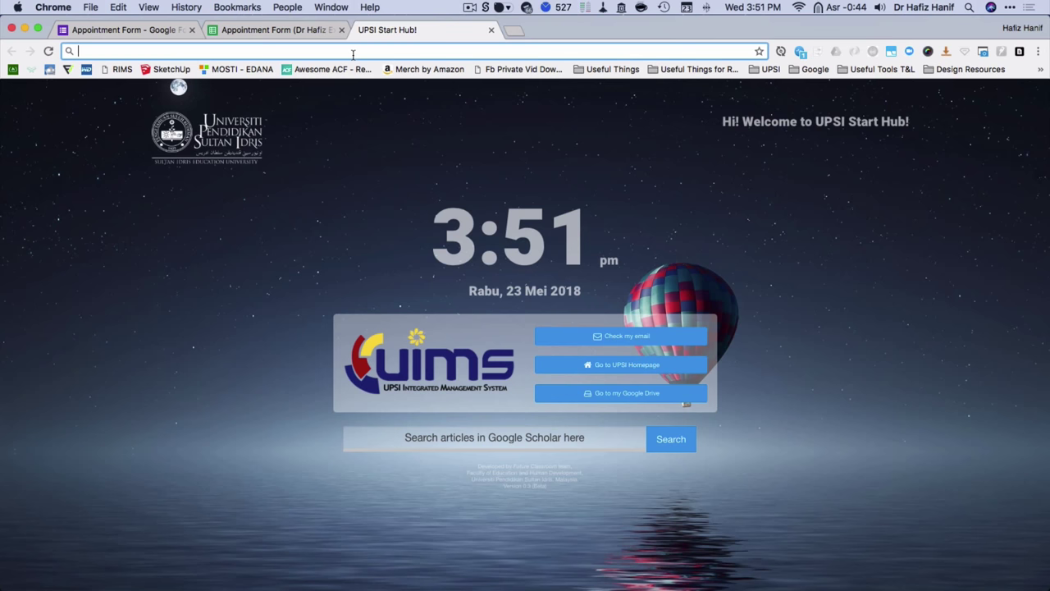
left_click(146, 33)
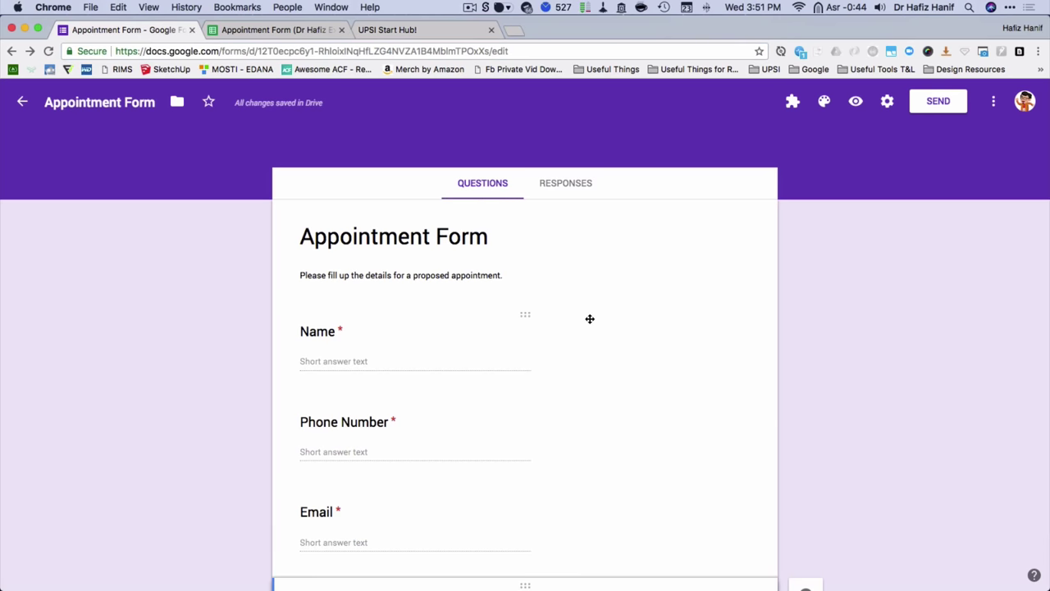
left_click(392, 31)
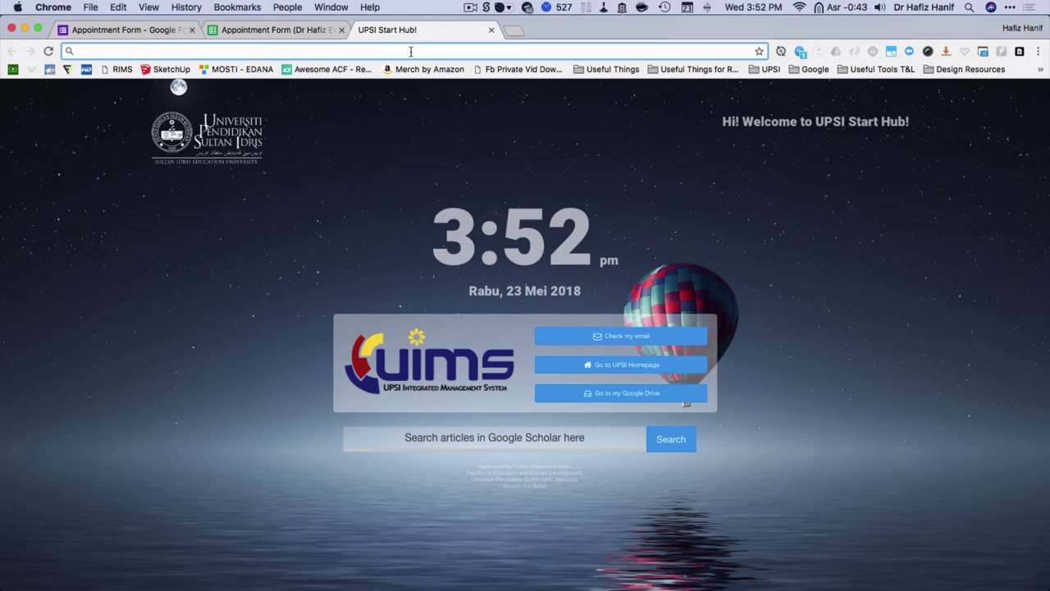
left_click(411, 50)
type("qr code ")
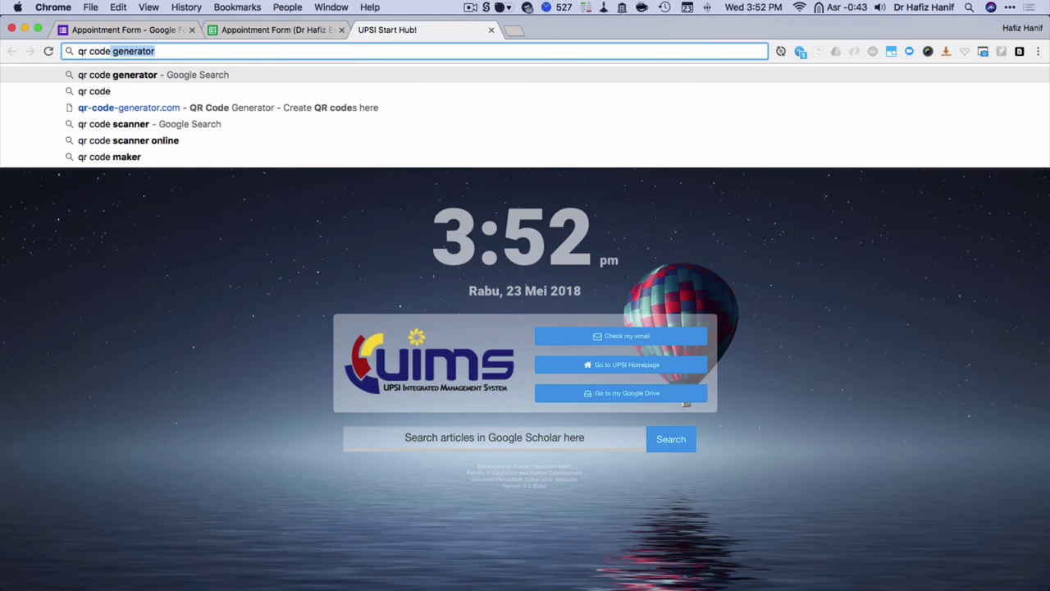
type("generator")
key("Return")
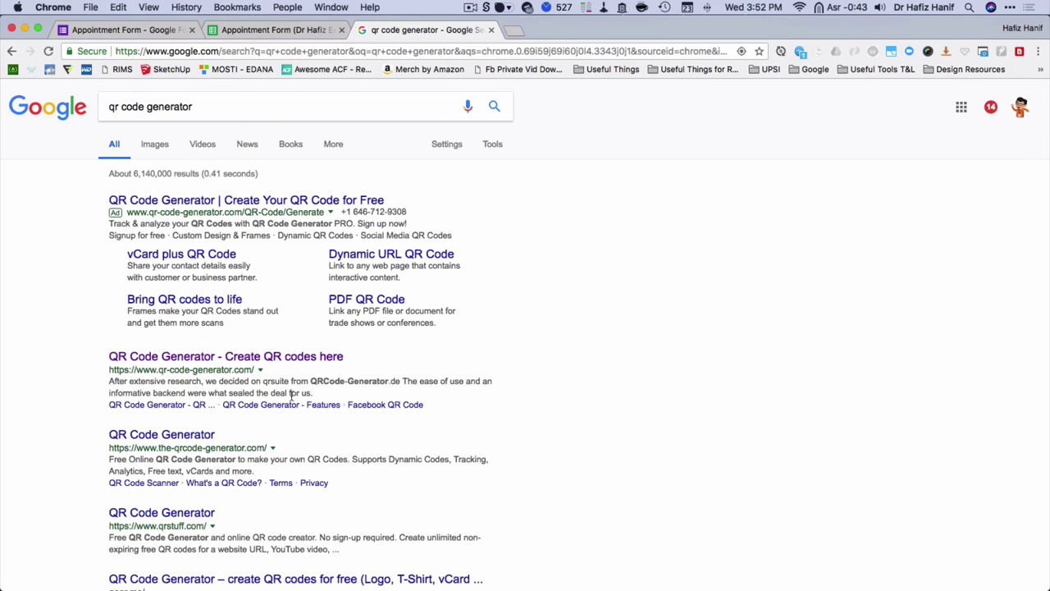
Open qr-code-generator.com from the results and create a static URL QR code from the copied form link.
scroll(586, 420, "down", 3)
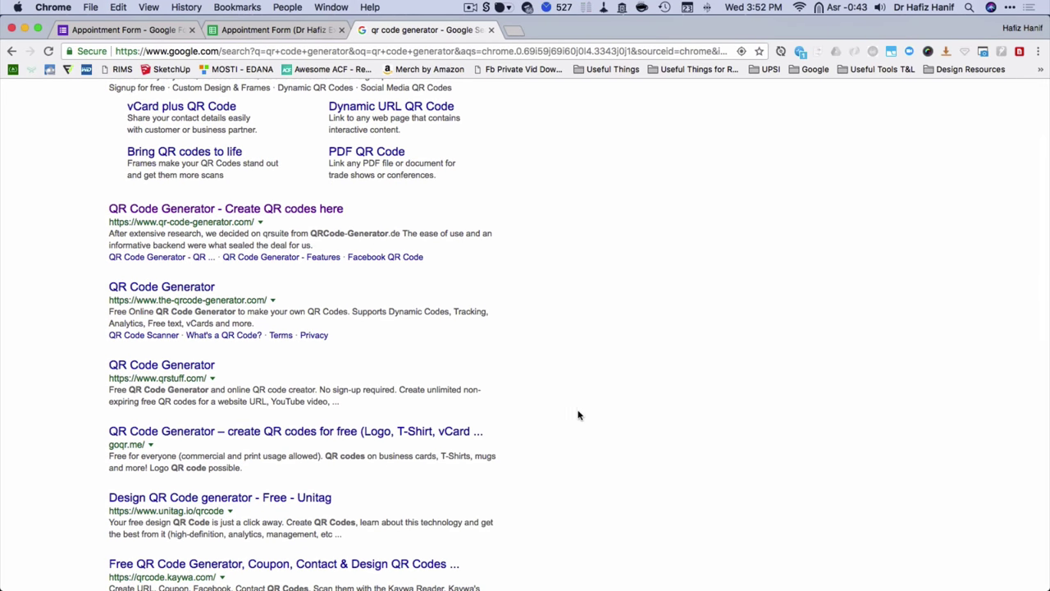
left_click(161, 212)
left_click(233, 210)
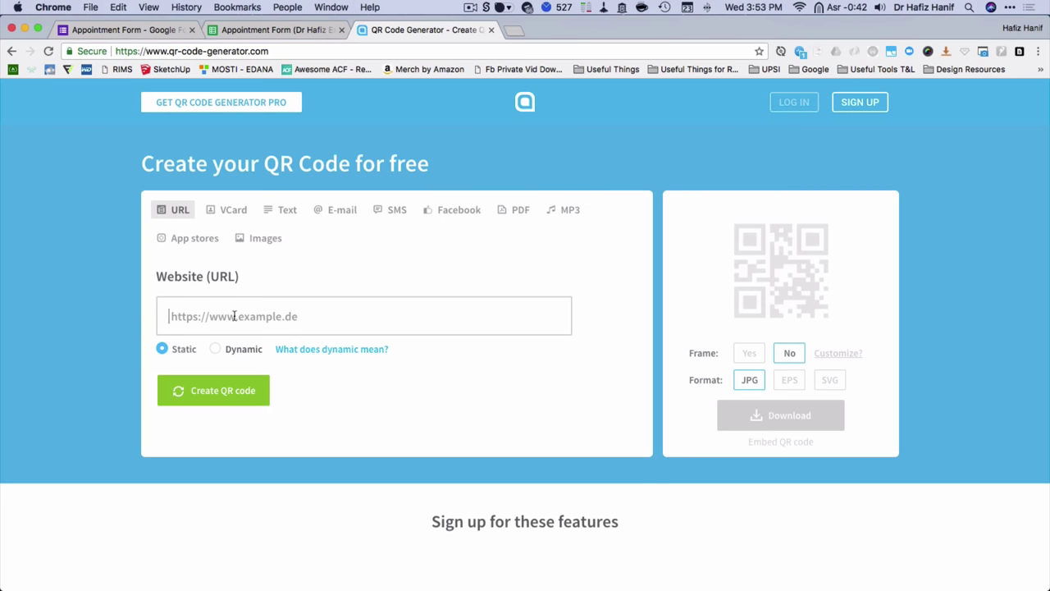
key("super+v")
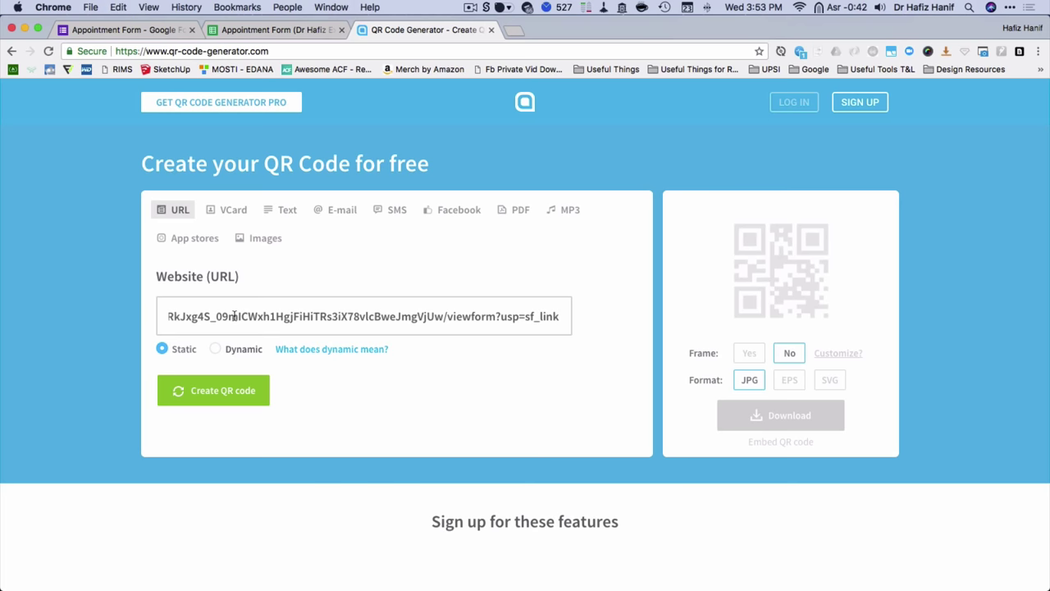
left_click(225, 393)
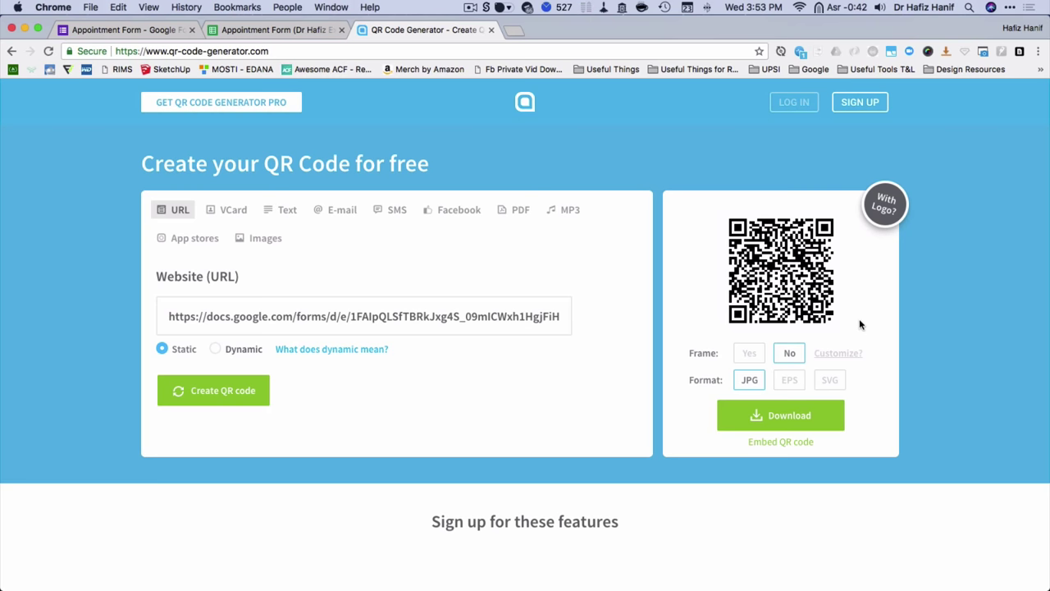
Download the QR code as a PNG image into Downloads, naming it QR_Code_Appointment followed by the channel name.
left_click(770, 419)
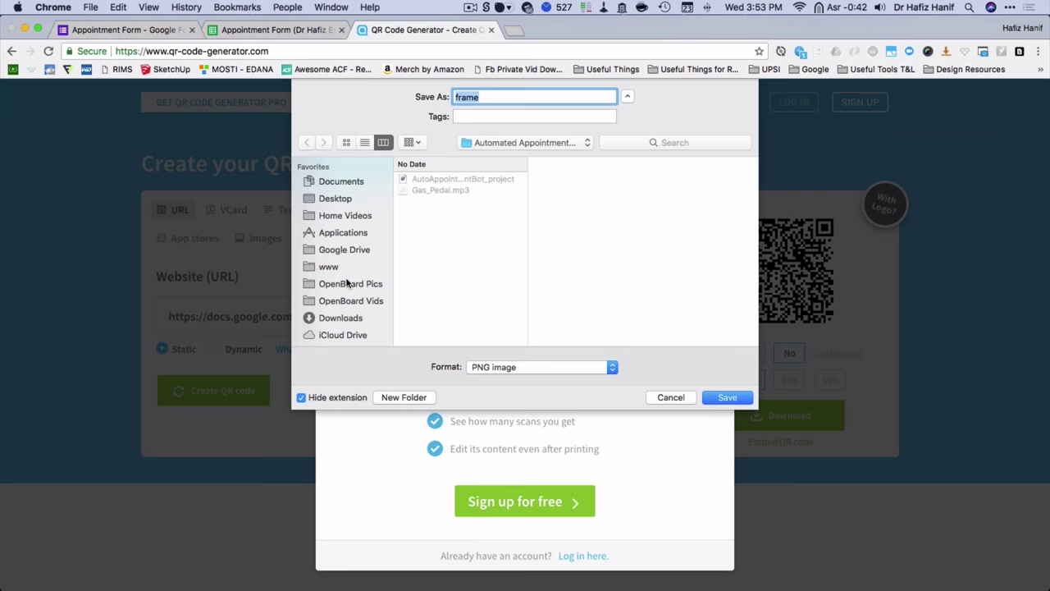
left_click(351, 320)
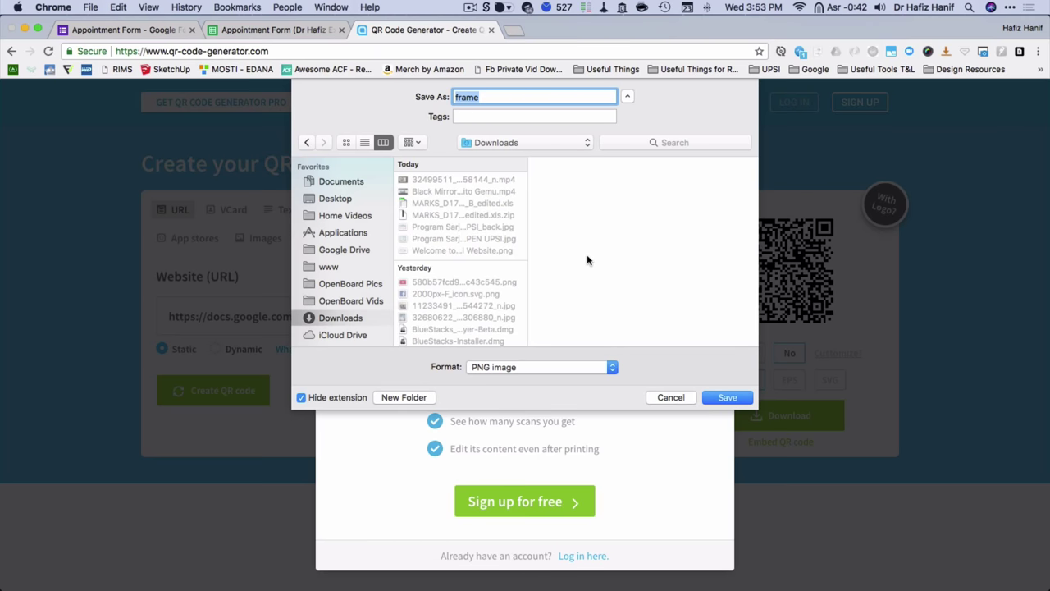
double_click(535, 98)
type("Q")
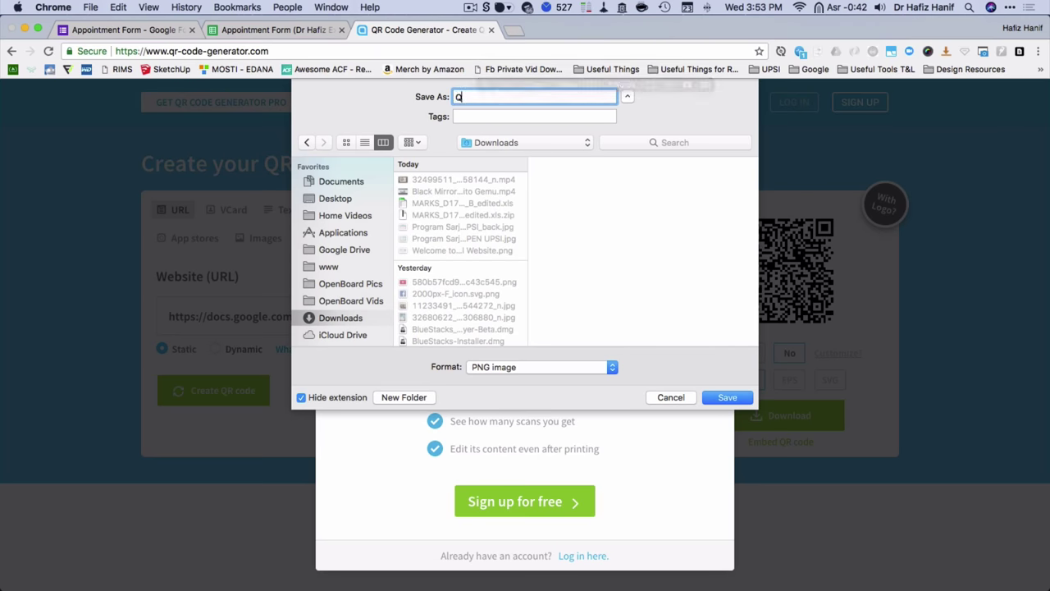
type("R_Code")
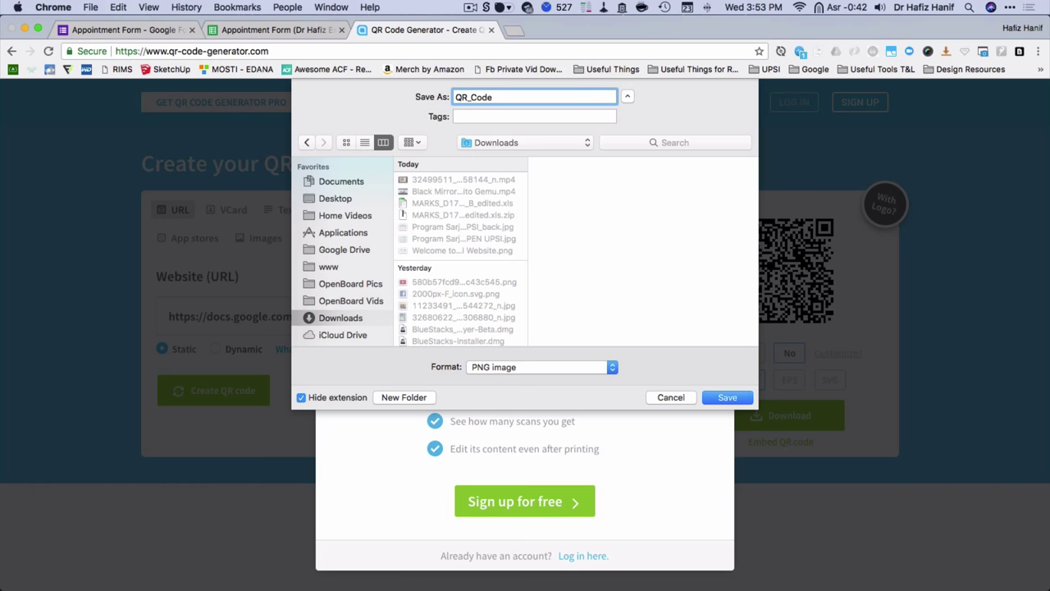
type("_Appoint")
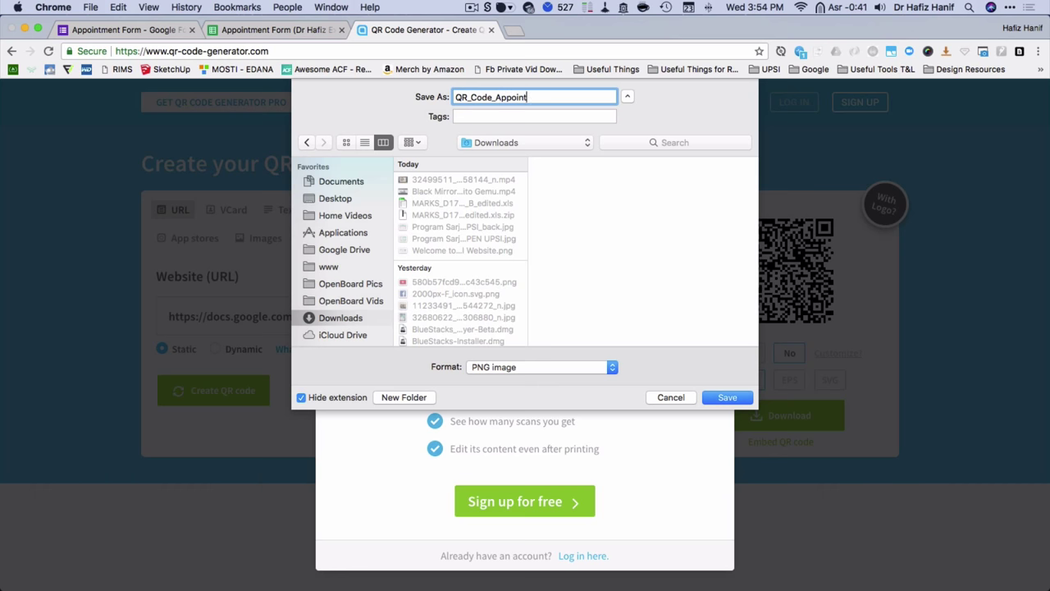
type("mentDrHafizExplains")
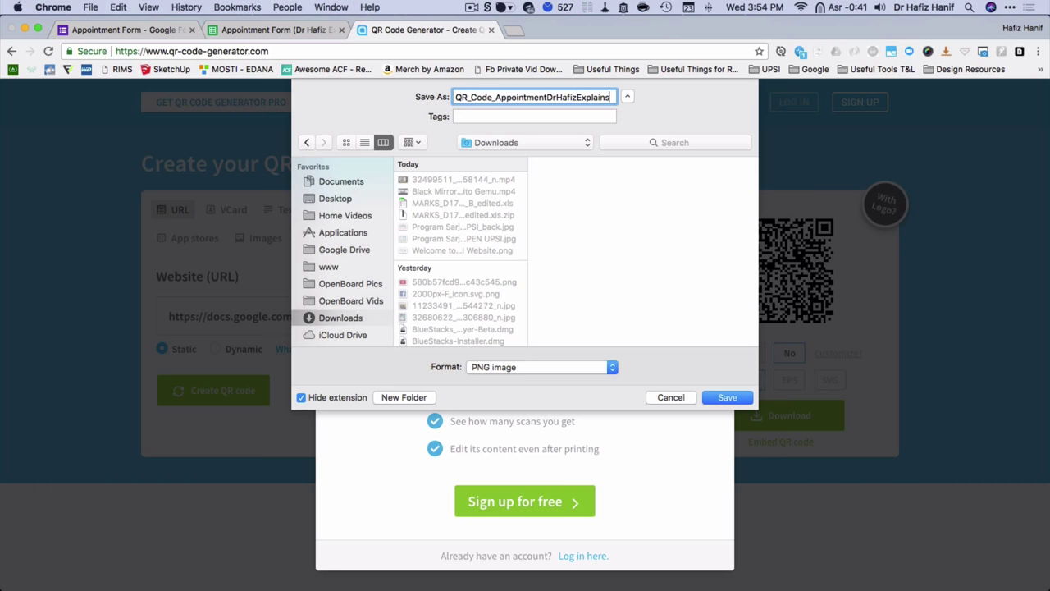
left_click(714, 397)
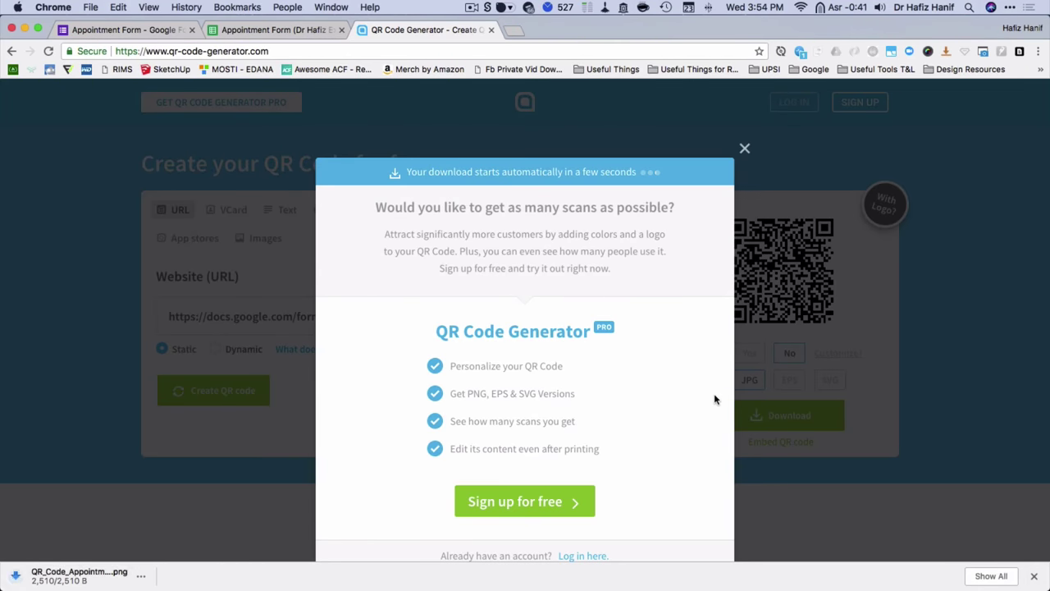
Show the downloaded QR code file in Finder, enlarge the window to inspect its preview, and close the window.
left_click(144, 576)
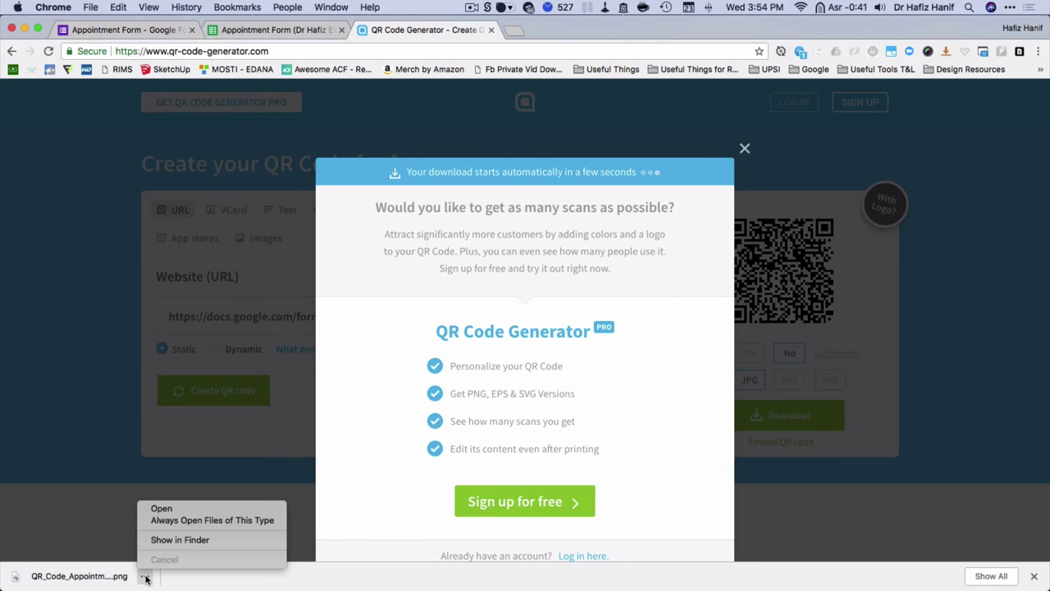
left_click(170, 540)
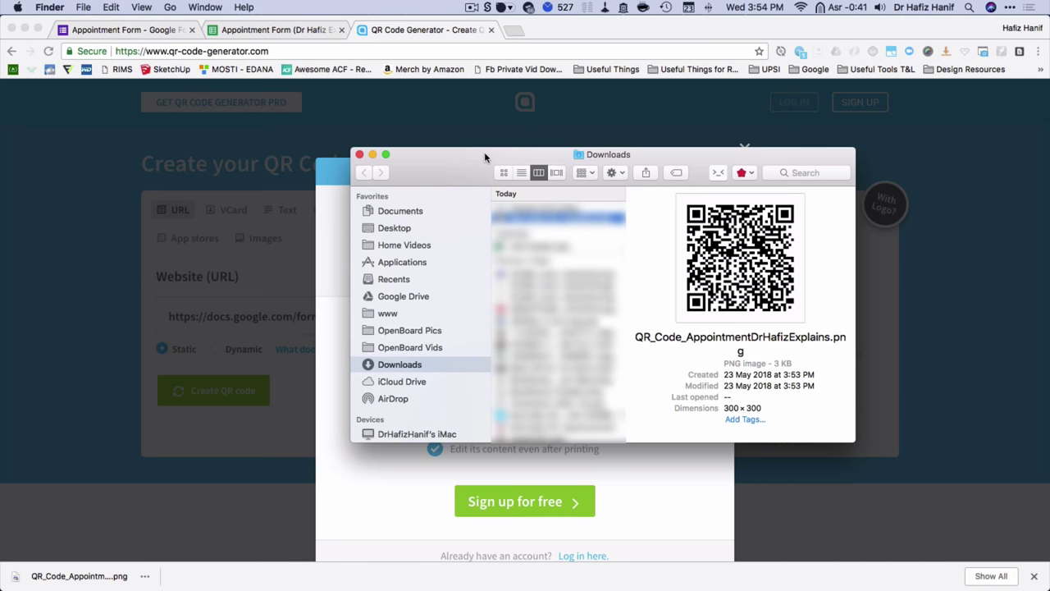
left_click_drag(484, 154, 305, 127)
left_click_drag(682, 412, 820, 542)
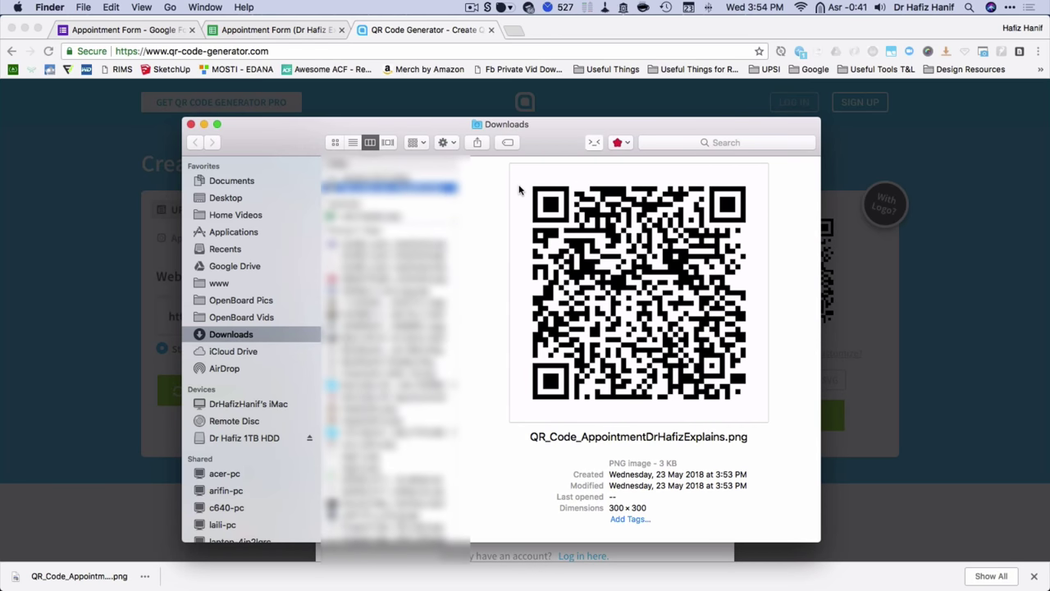
left_click(191, 124)
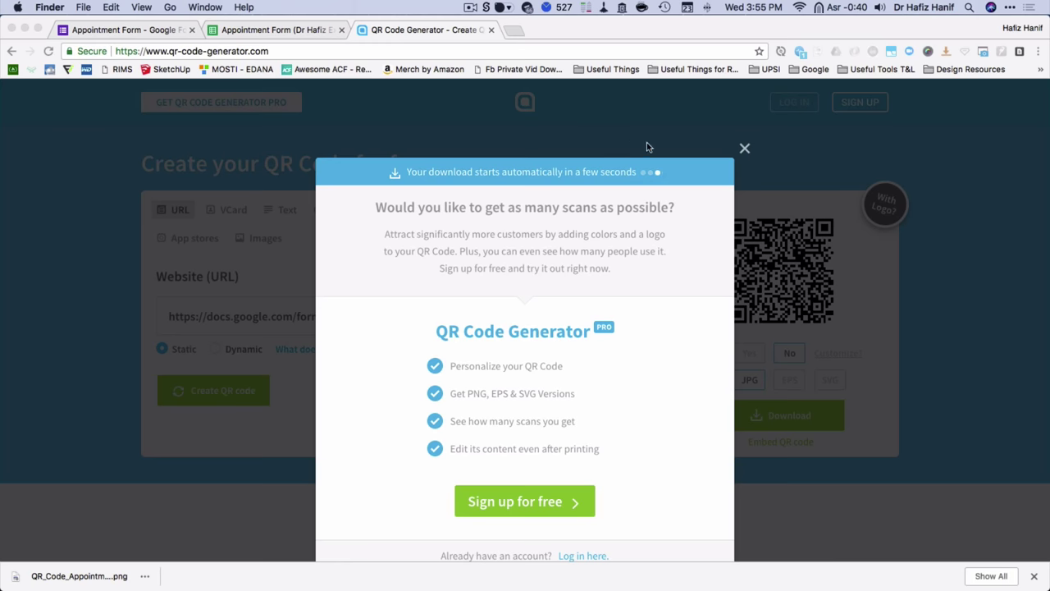
Dismiss the QR Code Generator PRO sign-up offer and close the generator's page.
left_click(745, 148)
left_click(745, 150)
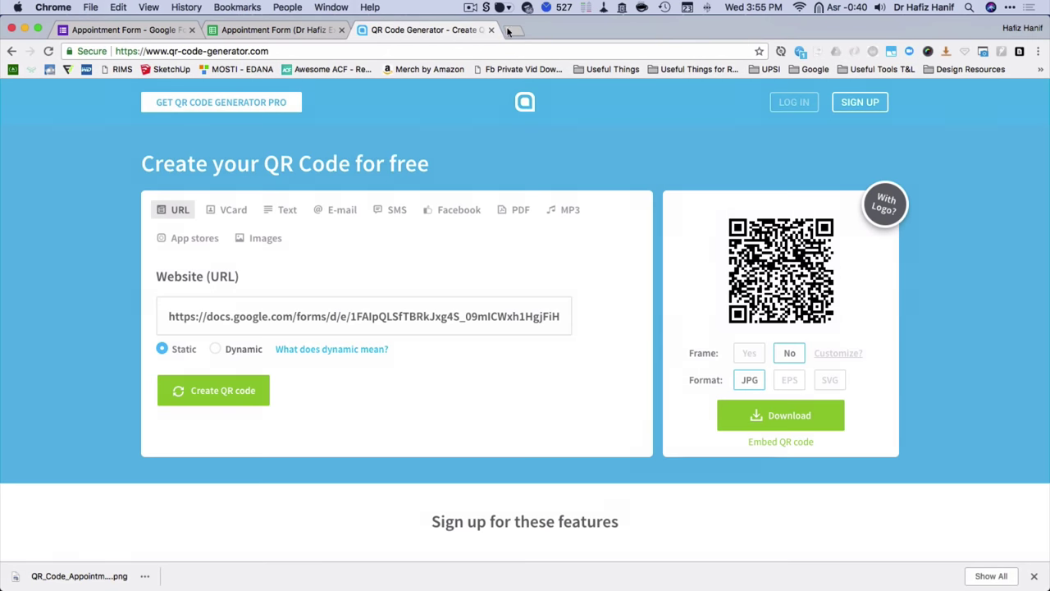
left_click(492, 31)
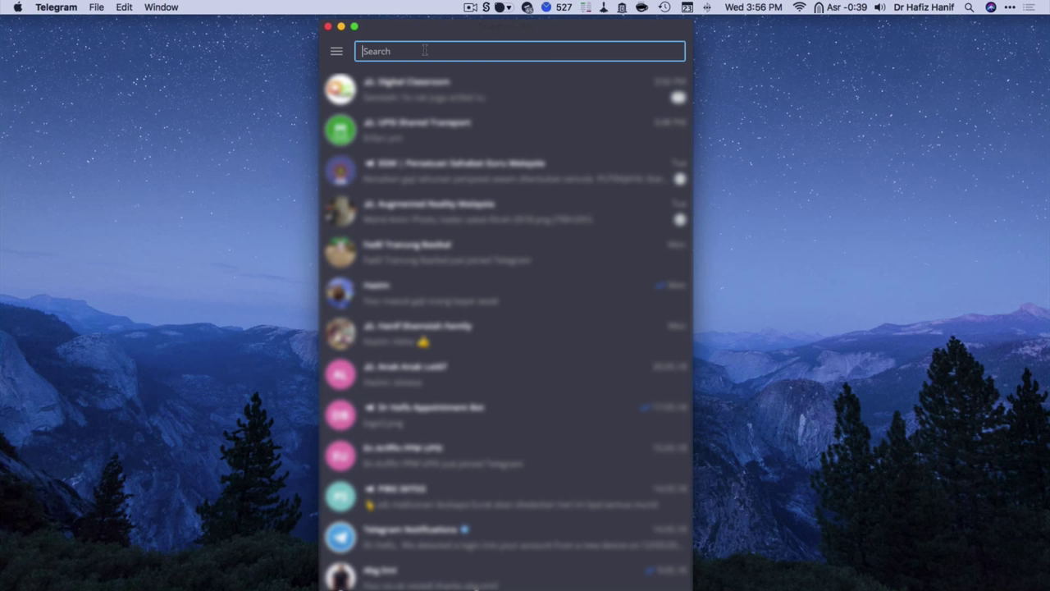
Switch to Telegram, search for "botfather" and open the chat with the verified BotFather bot.
type("botfather")
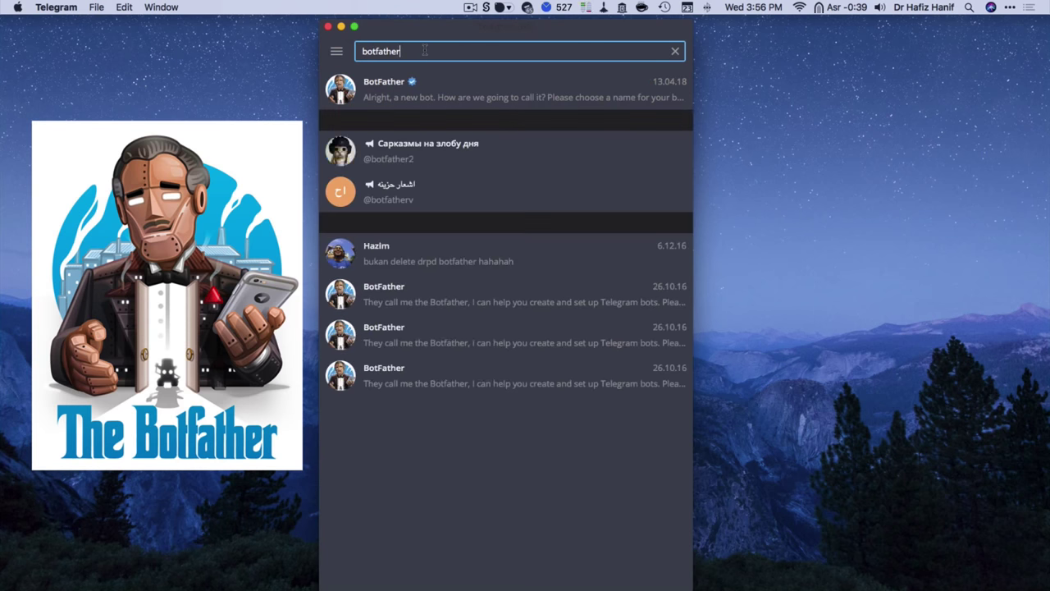
left_click(437, 92)
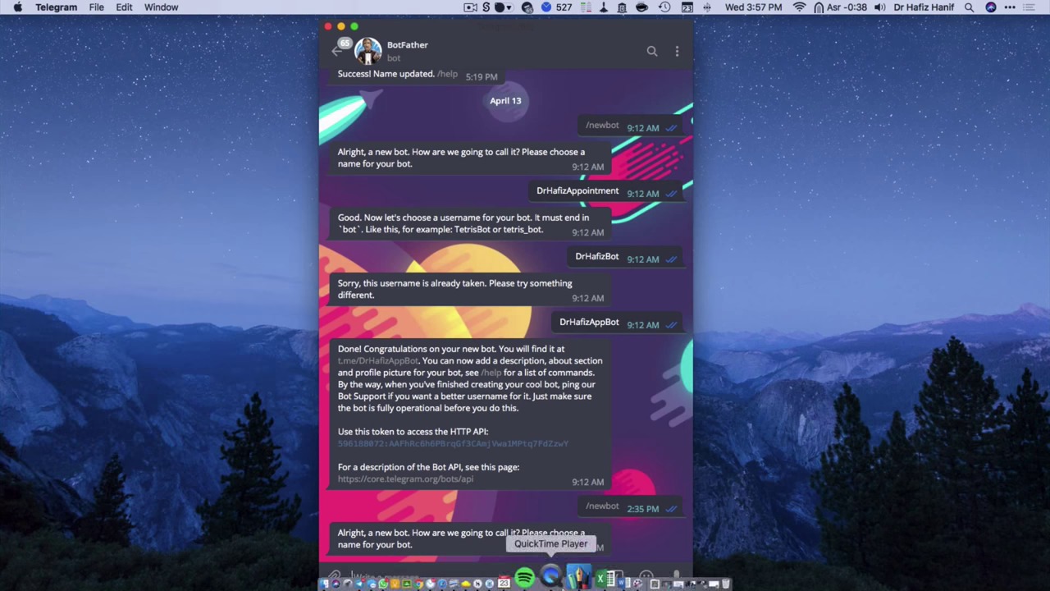
left_click_drag(512, 18, 509, 39)
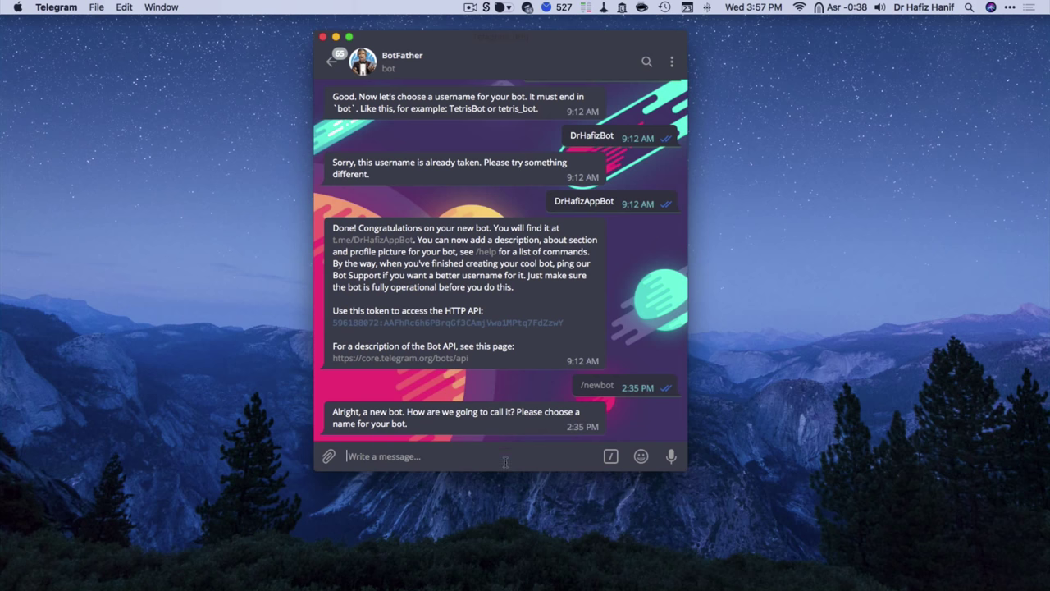
Send BotFather the /newbot command and give the new bot a display name made of the owner's name plus "PunyaBot".
type("/newbot")
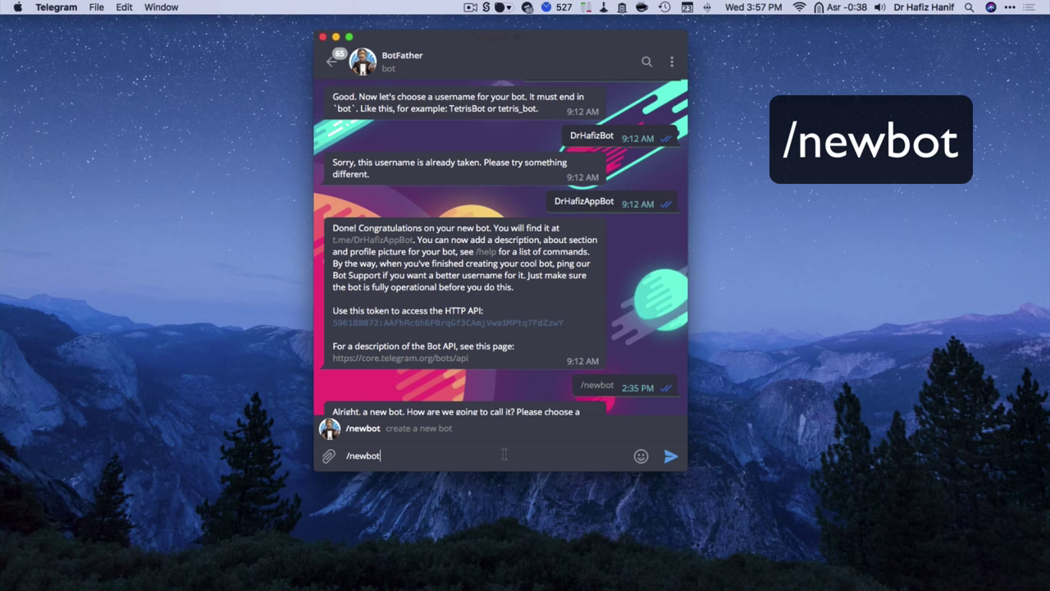
key("Return")
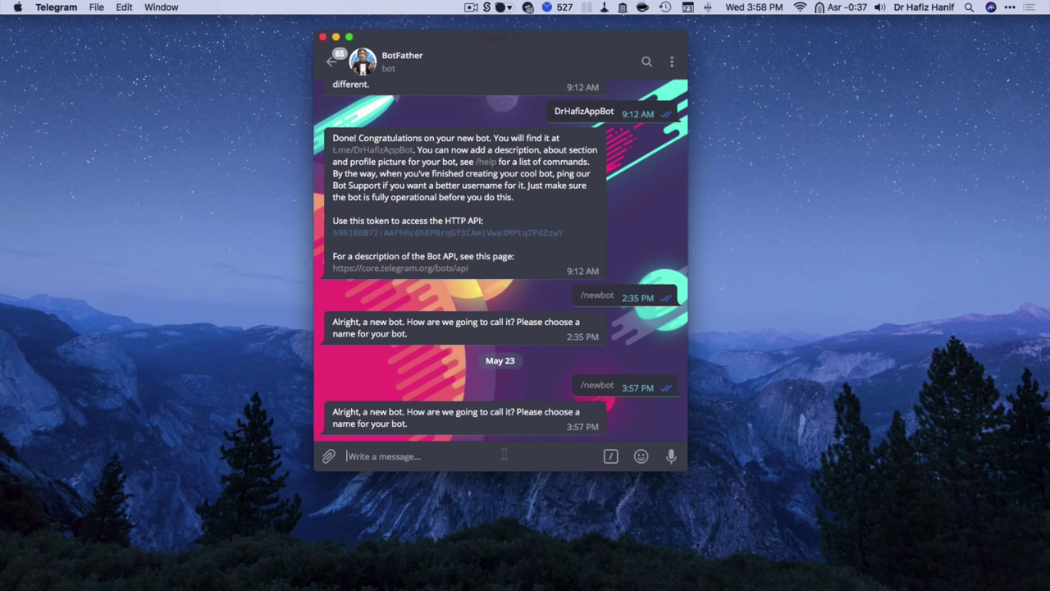
type("Dr")
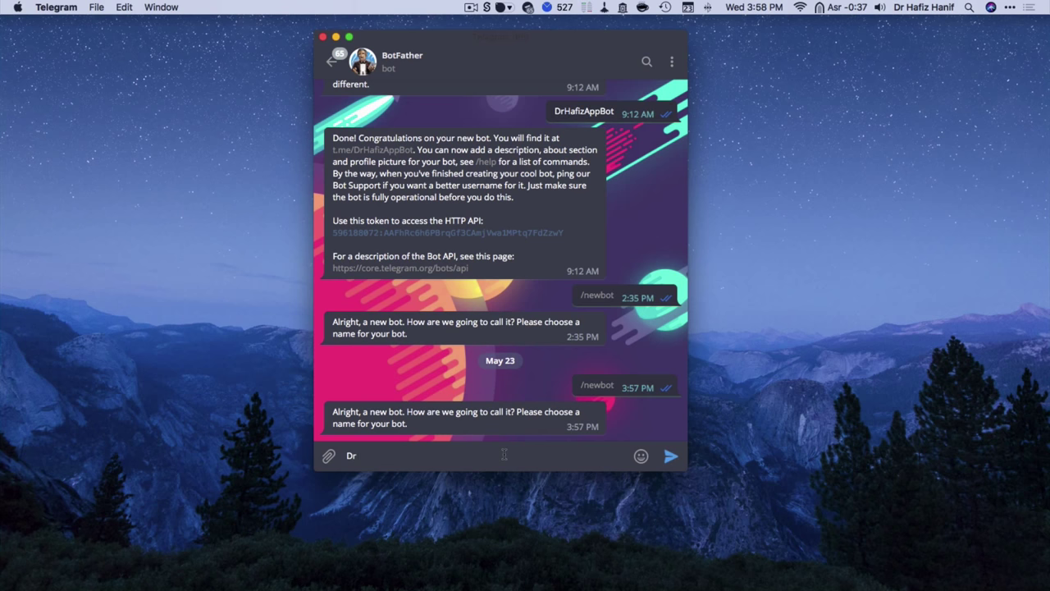
type("HafizPunyaBot")
key("Return")
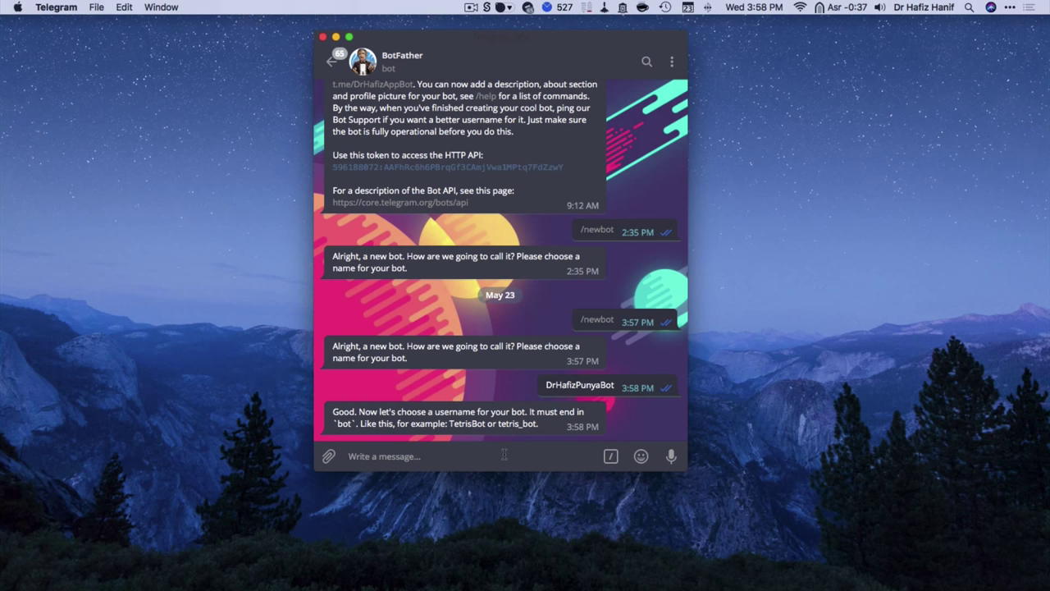
Register the bot's username with BotFather, using the owner's name followed by "PunyaBot".
type("DrHafiz")
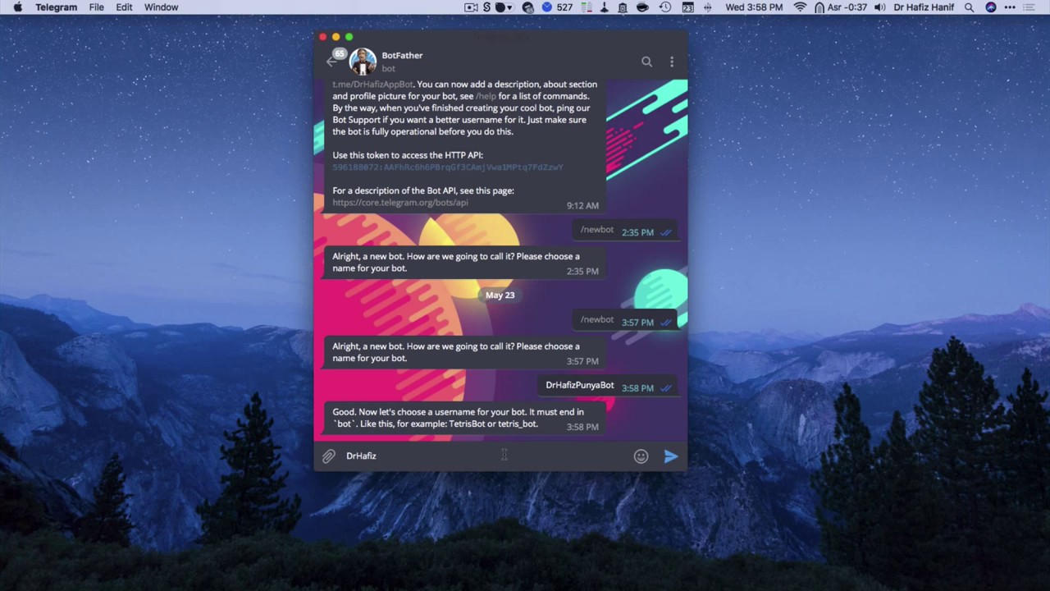
type("PunyaBot")
key("Return")
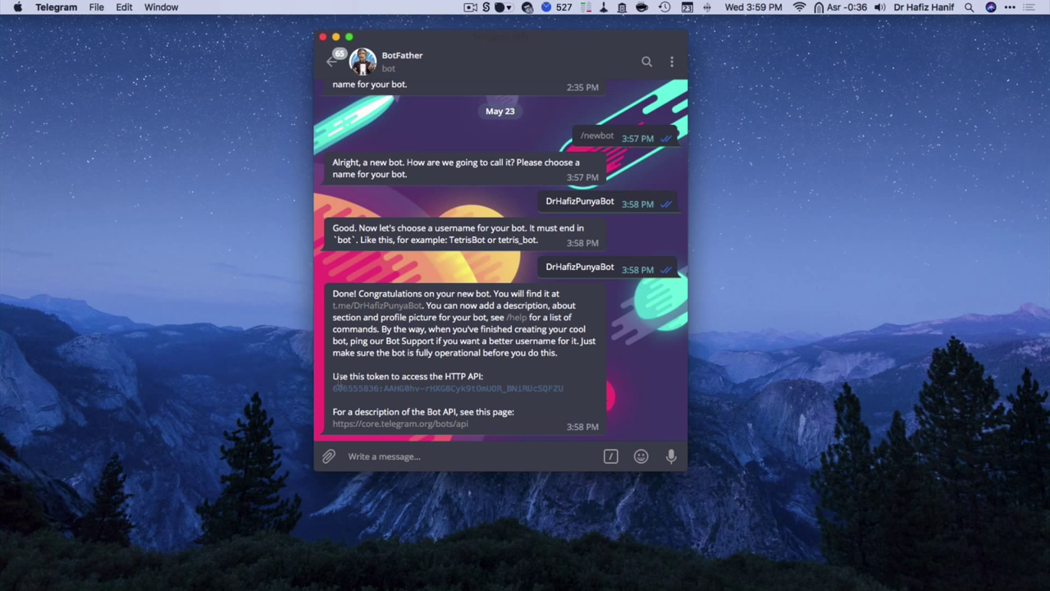
Highlight the HTTP API token in BotFather's confirmation message to examine it, and clear the selection.
left_click_drag(333, 388, 563, 393)
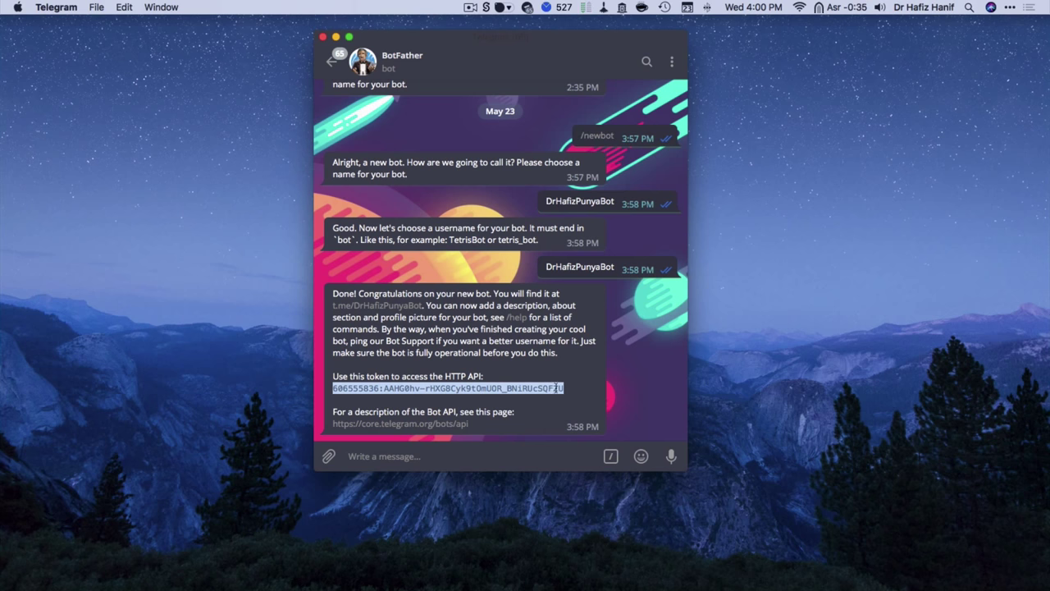
left_click(570, 394)
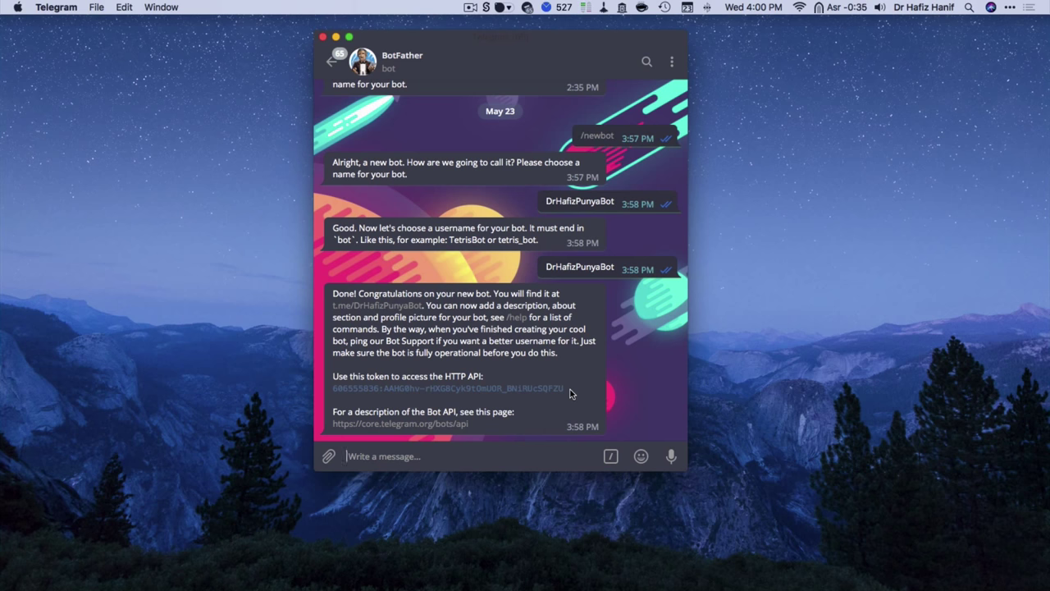
left_click_drag(570, 393, 330, 392)
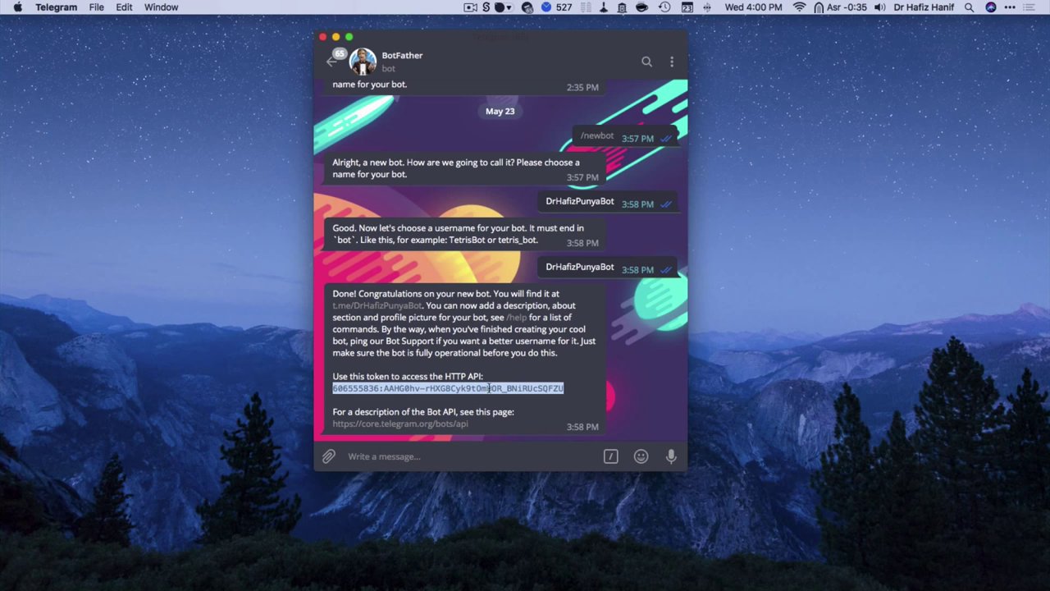
left_click(566, 389)
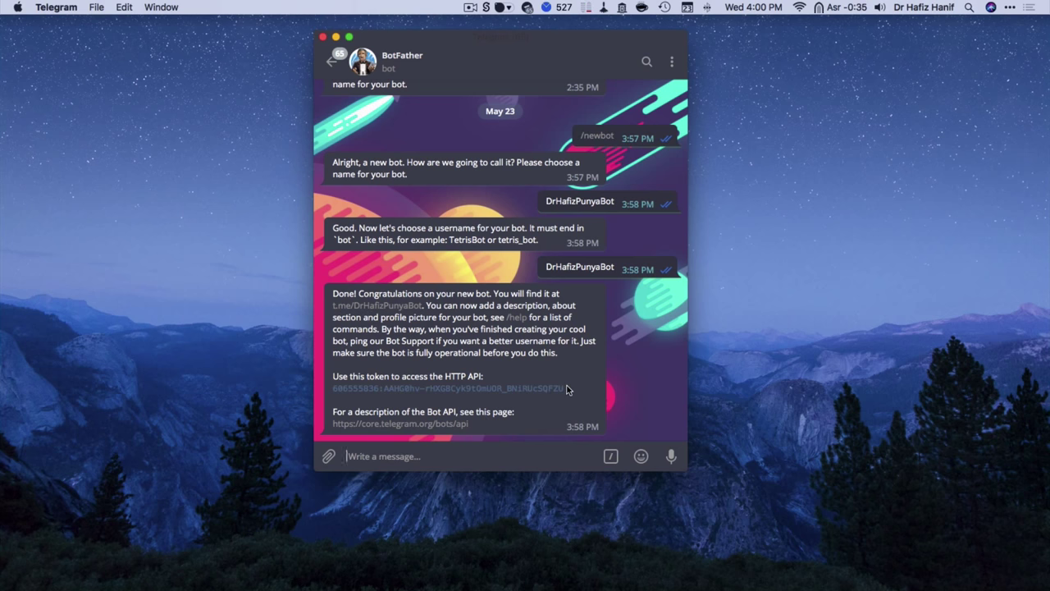
Open the new bot's chat from its t.me link, view its profile and highlight its username without the @ sign.
left_click(396, 307)
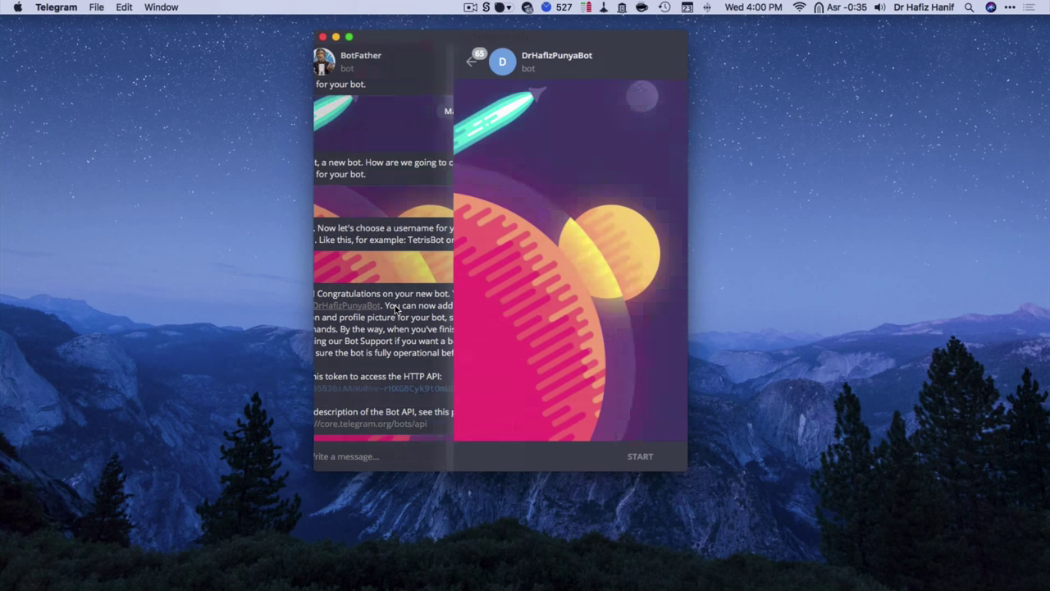
left_click(673, 63)
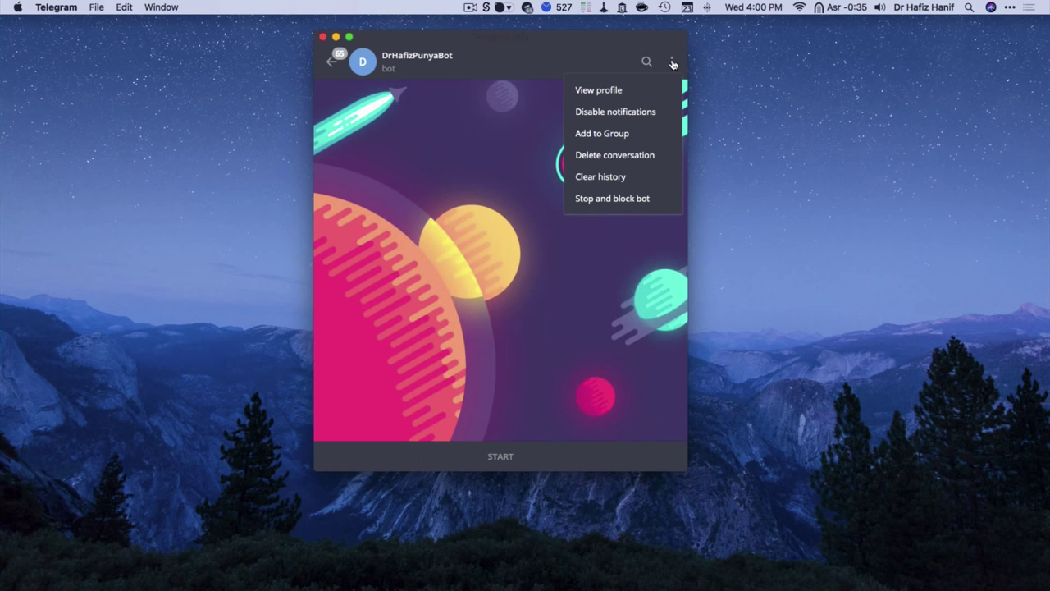
left_click(613, 90)
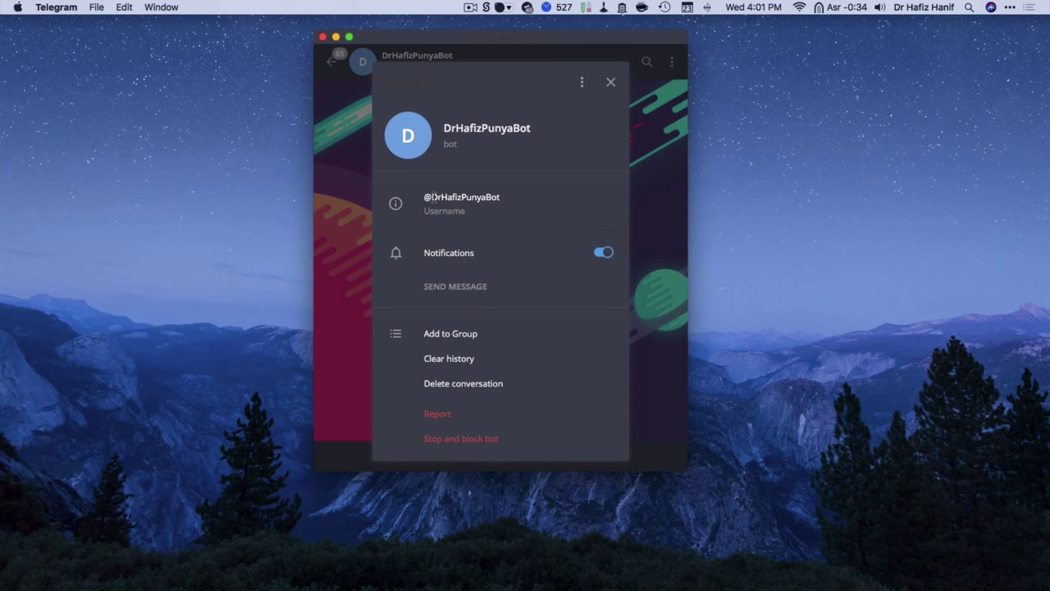
left_click_drag(433, 197, 502, 198)
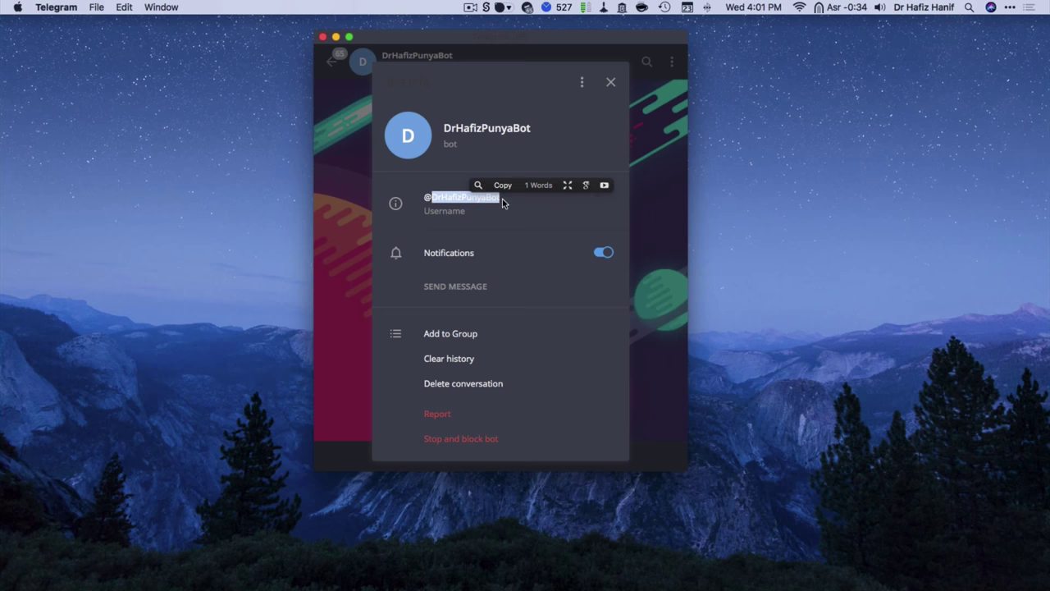
left_click(590, 113)
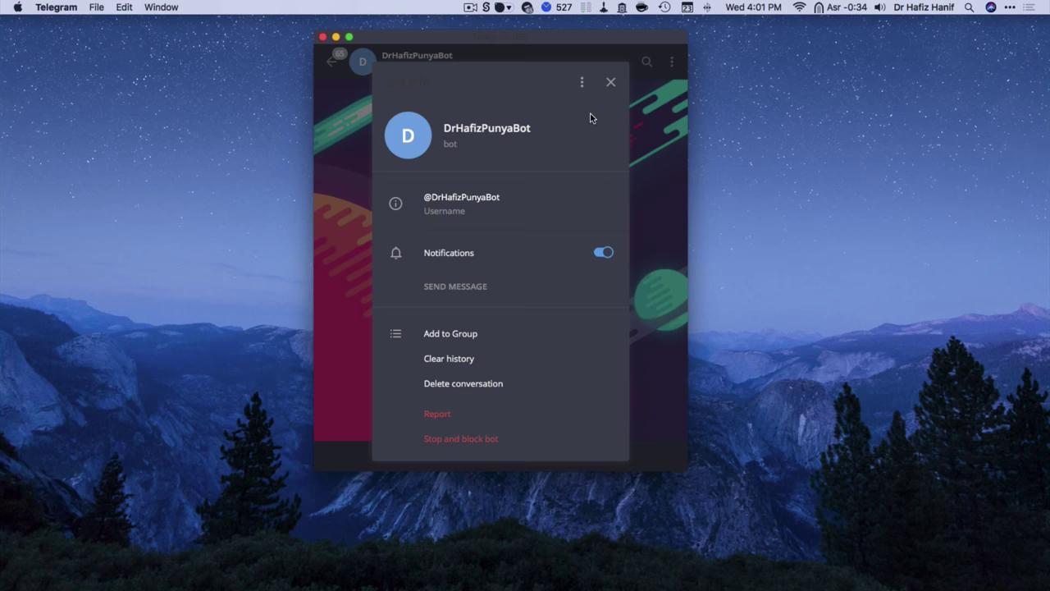